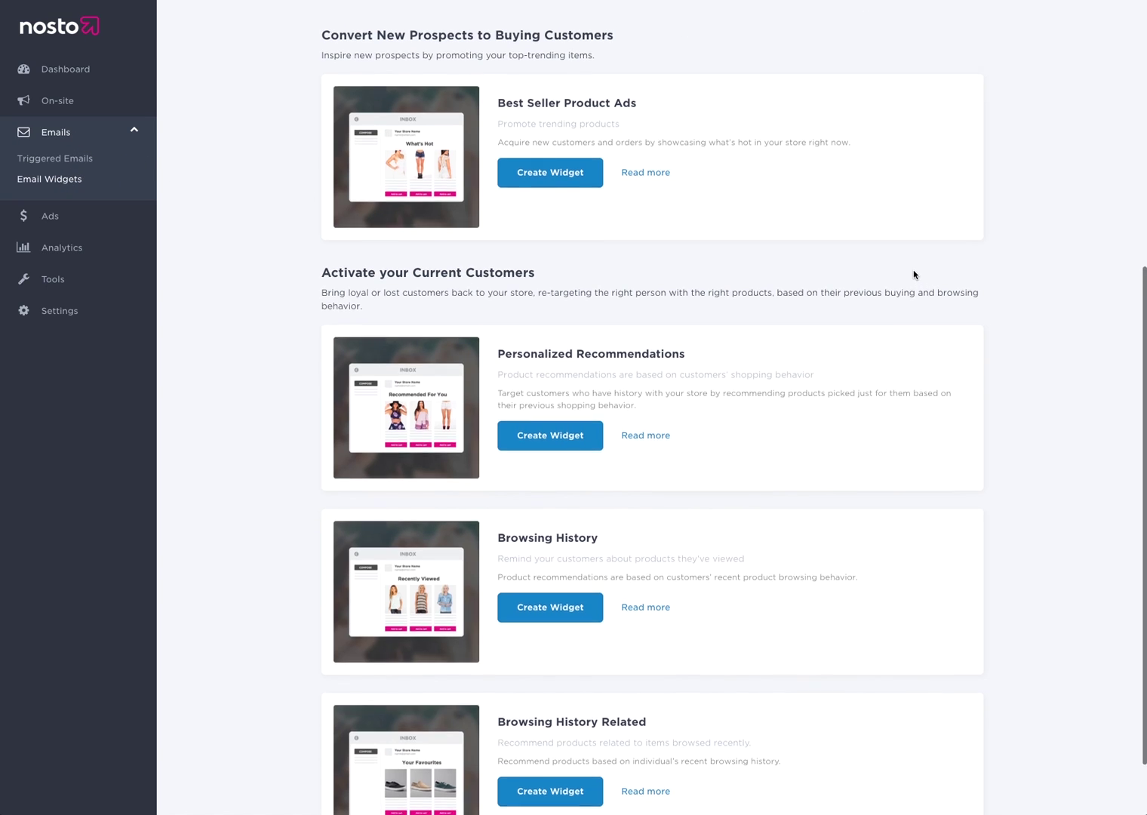
Start creating a Browsing History Related email widget
scroll(913, 269, "up", 1)
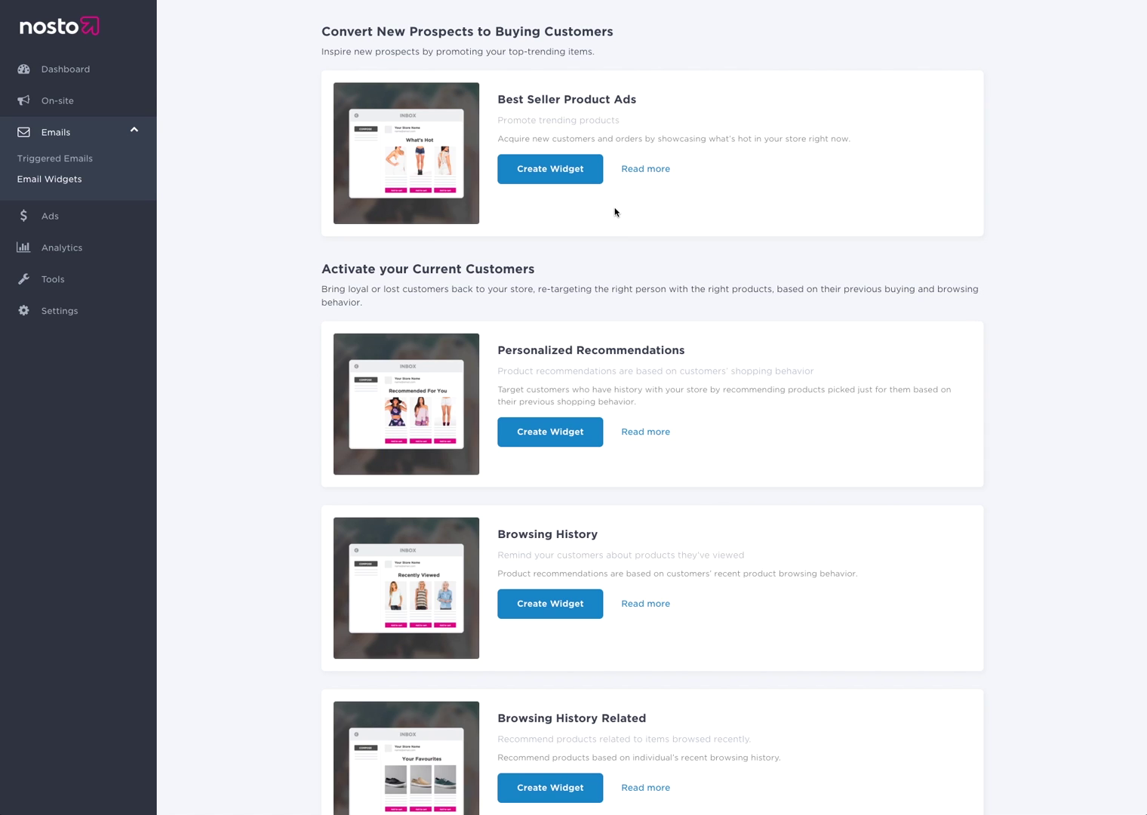
scroll(634, 226, "down", 2)
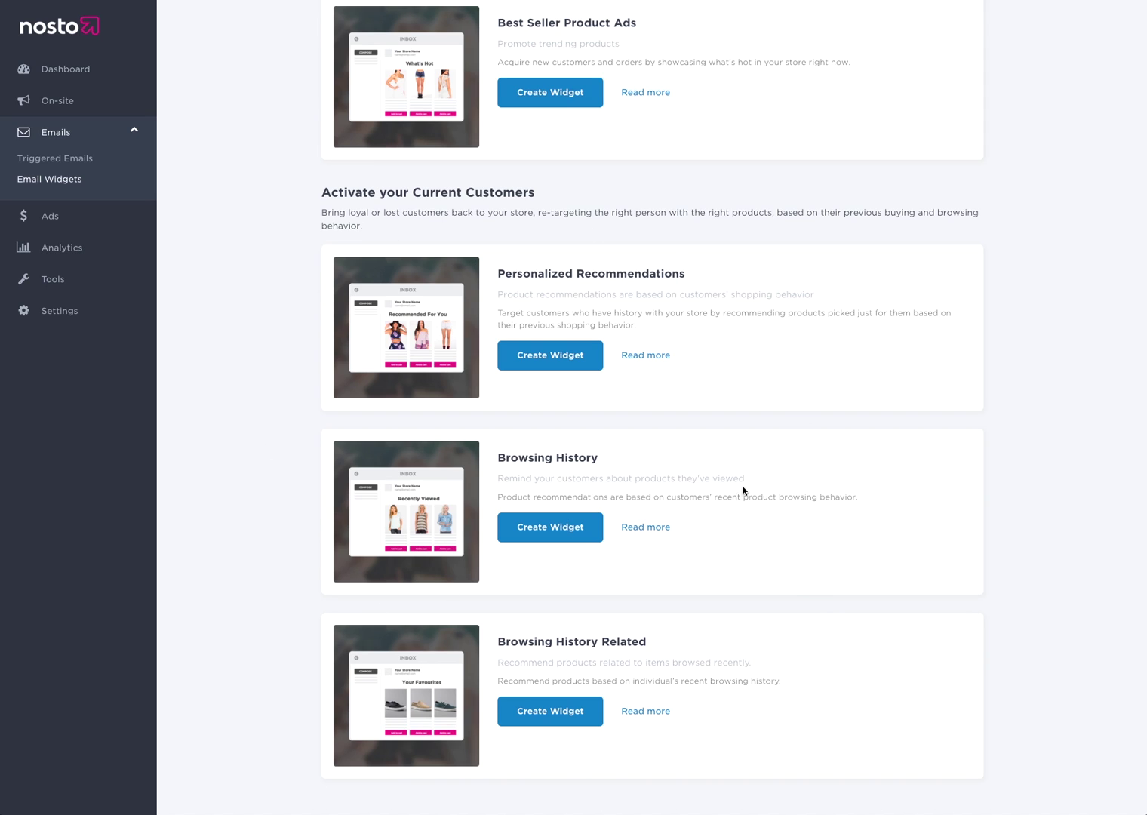
scroll(754, 494, "up", 1)
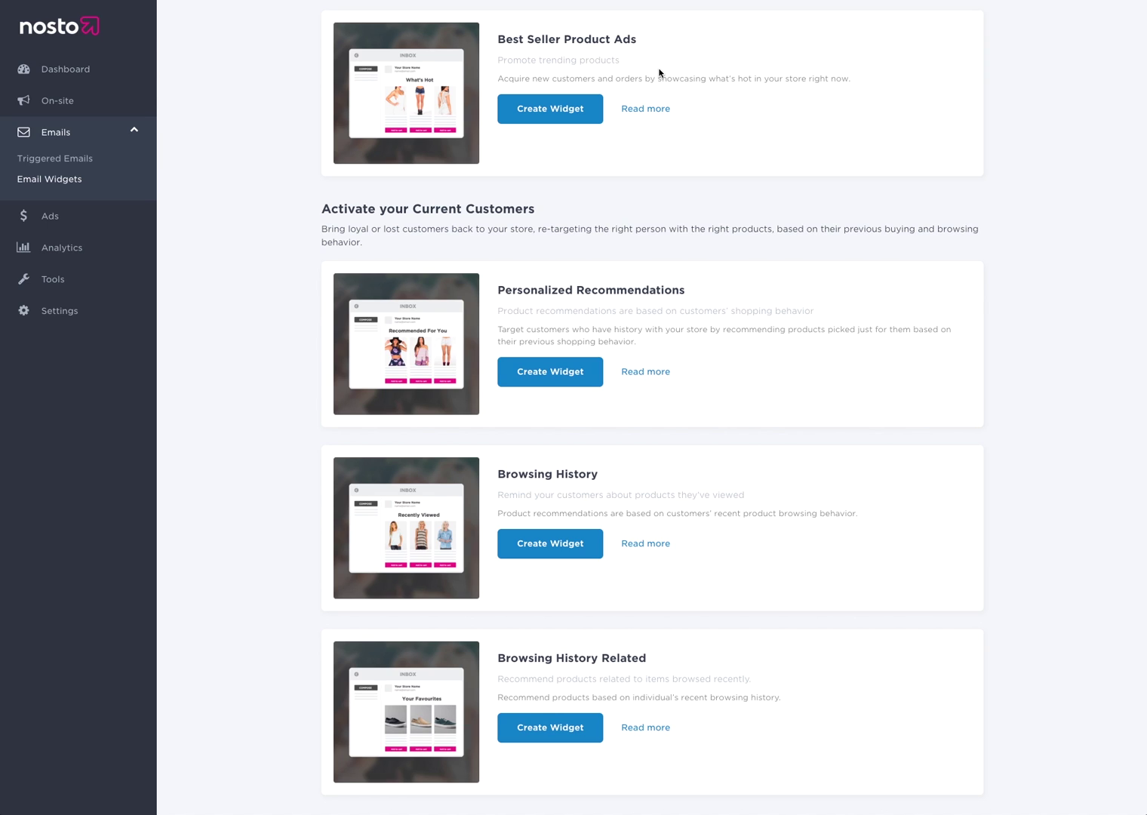
scroll(658, 81, "up", 1)
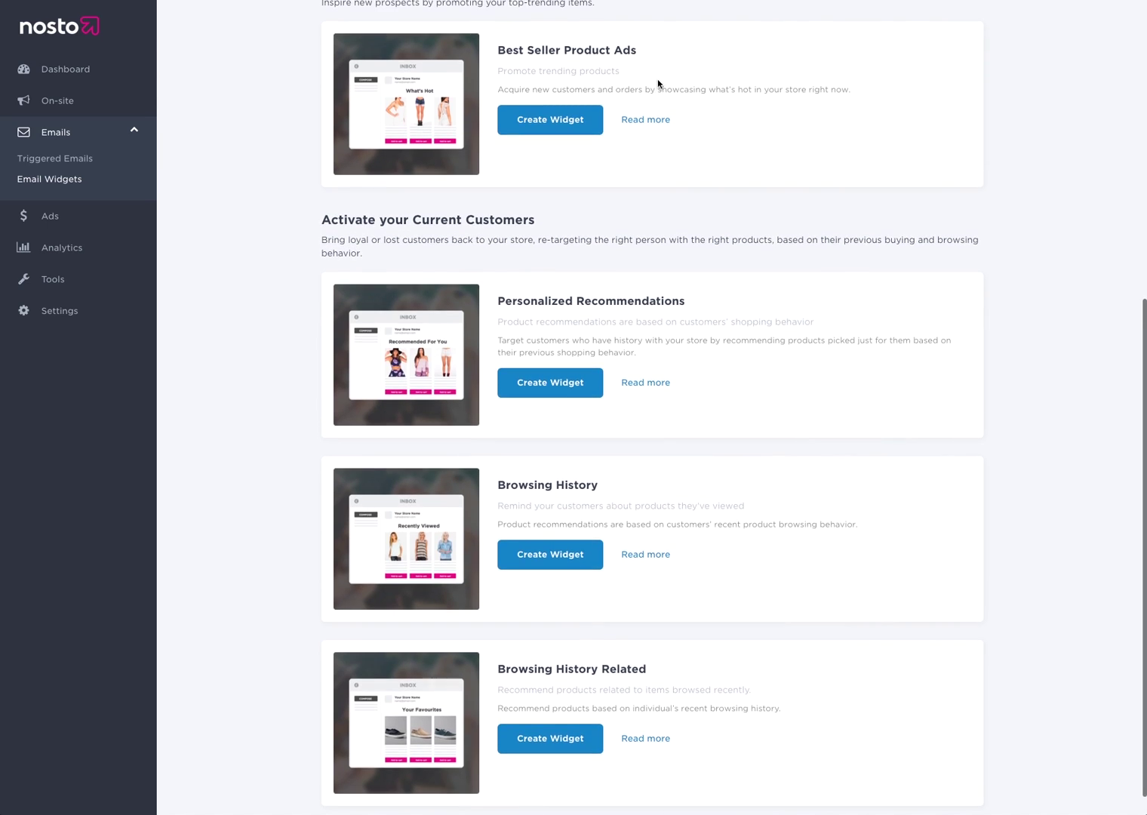
scroll(658, 83, "up", 1)
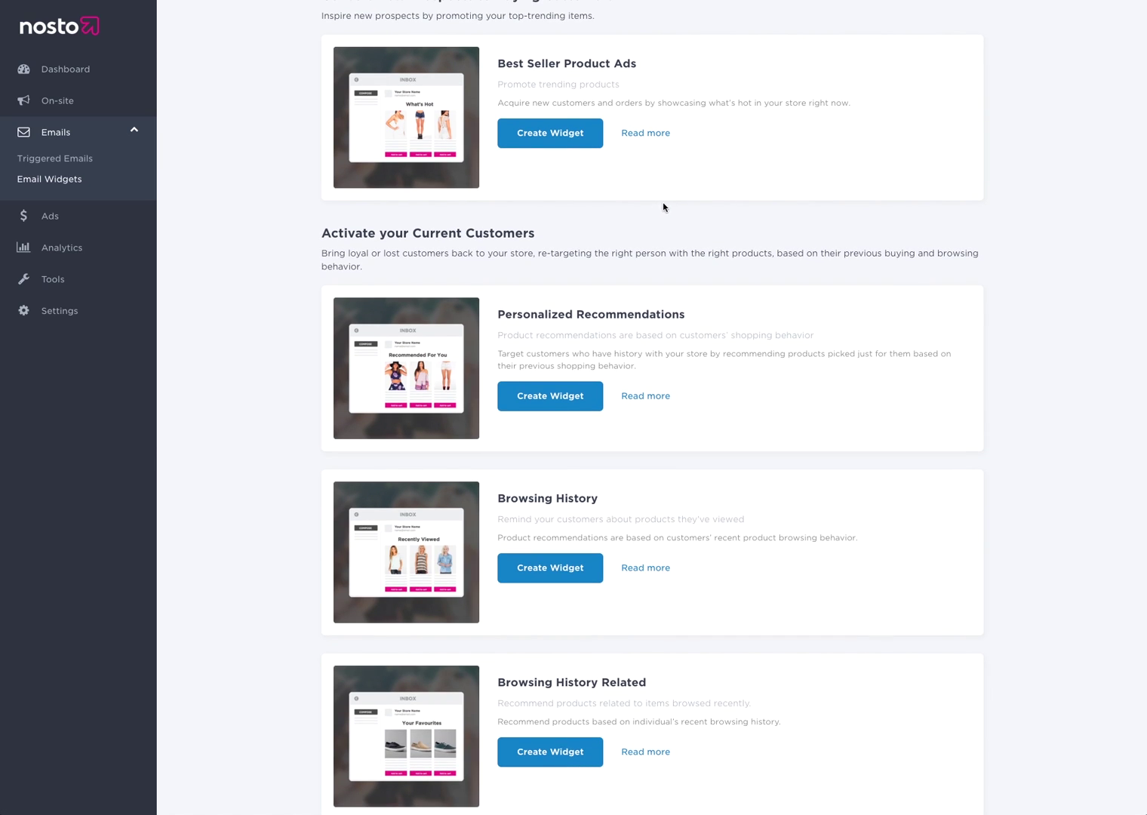
scroll(670, 212, "down", 3)
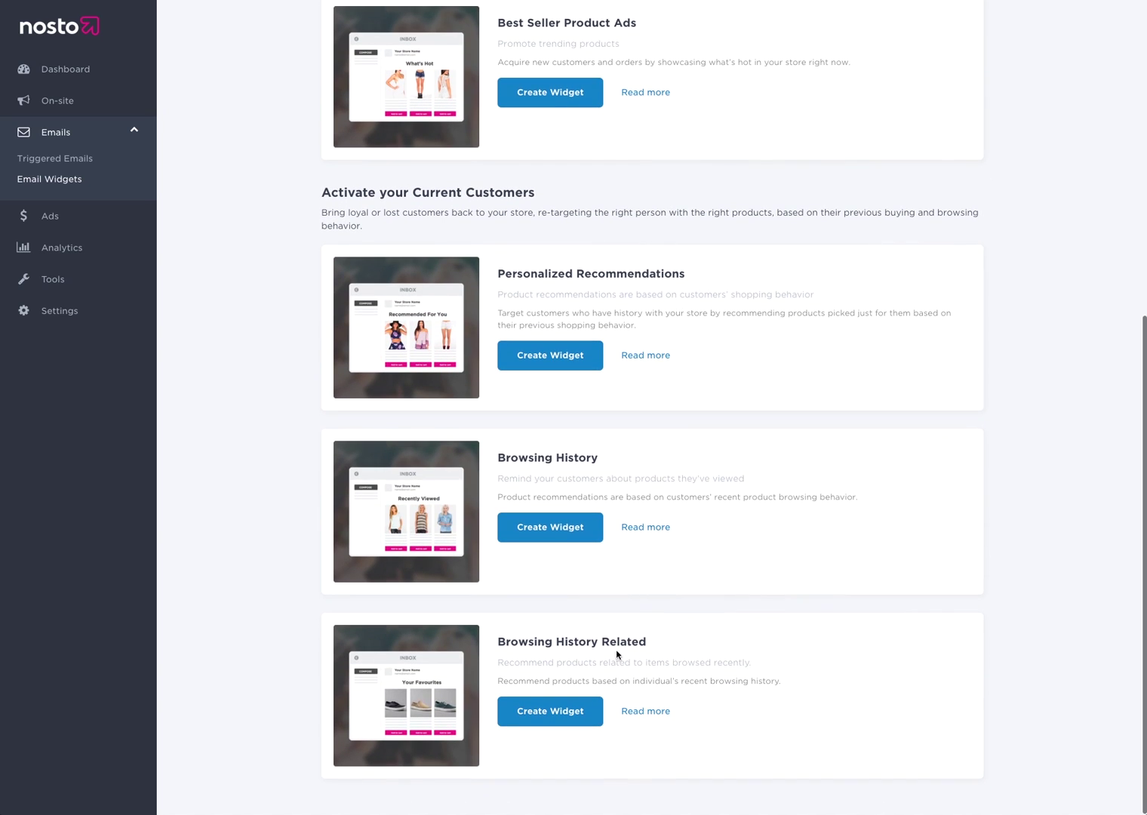
left_click(563, 718)
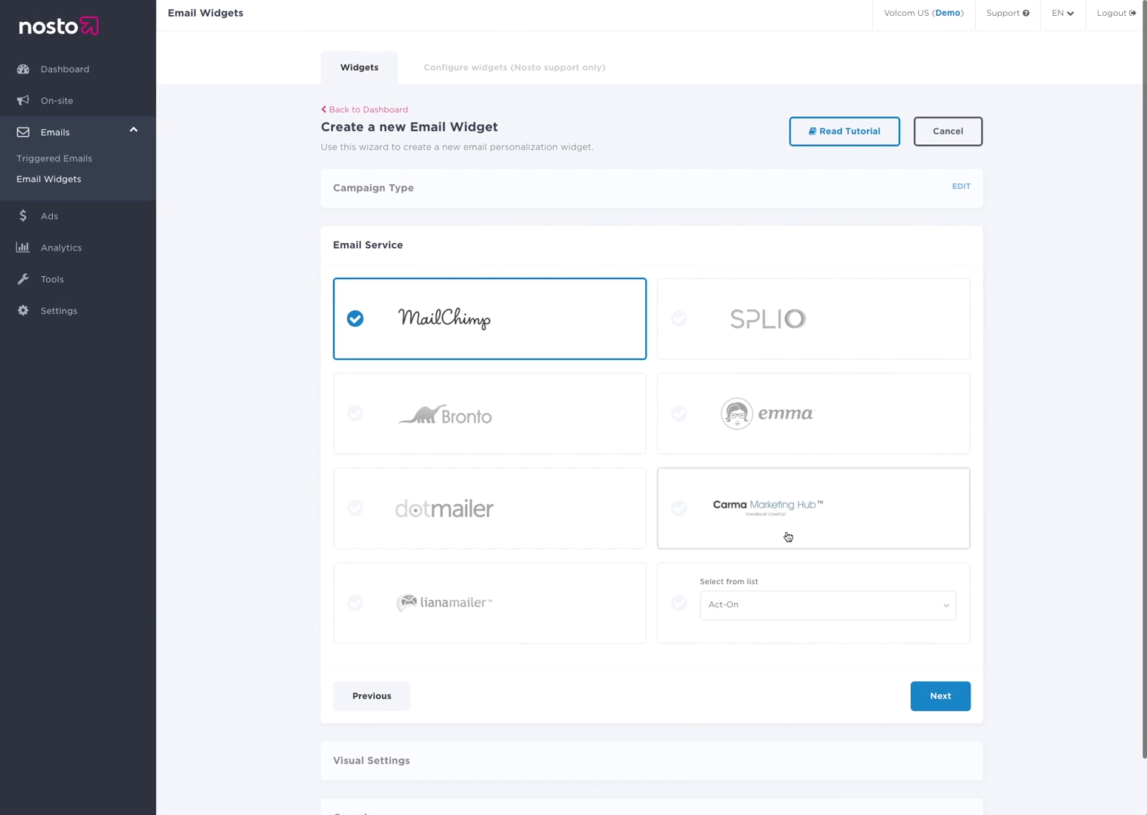
Keep MailChimp as the widget's email service, leaving the service list unchanged
left_click(818, 609)
scroll(786, 728, "down", 6)
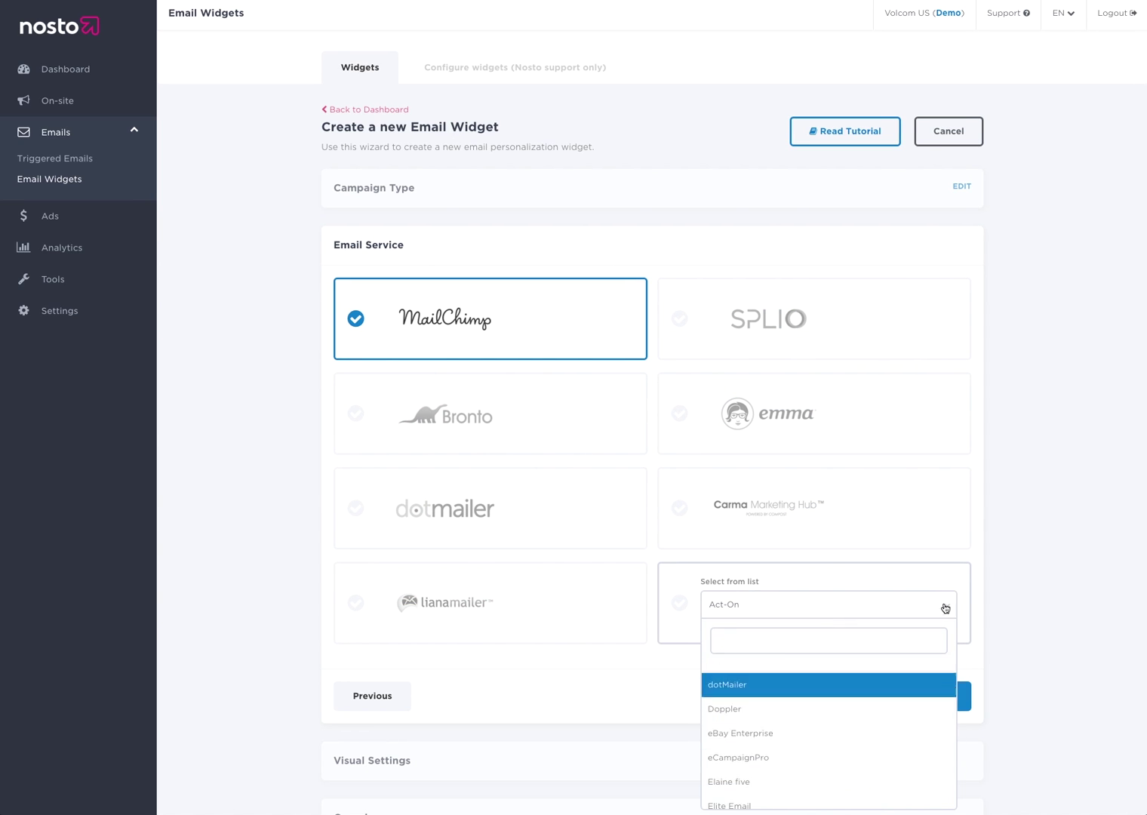
left_click(1035, 547)
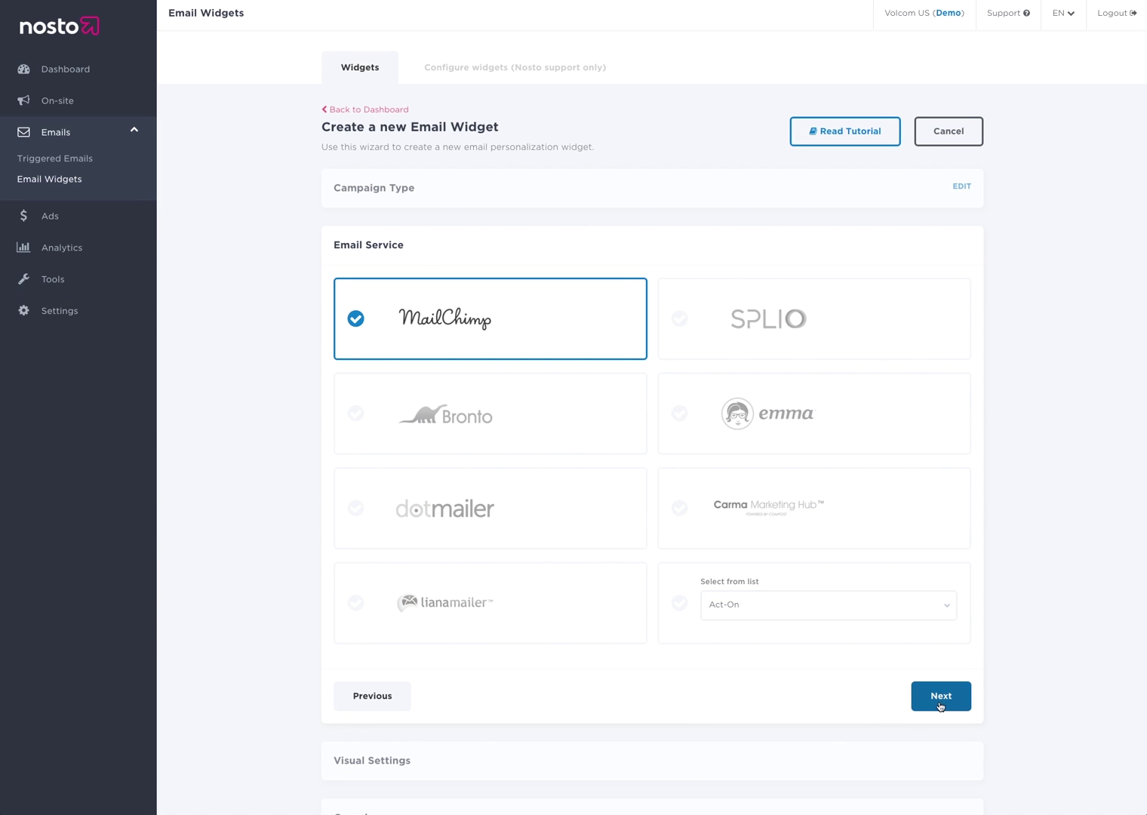
Set product price colour to grey #ababab and product name font size to 18px
left_click(953, 705)
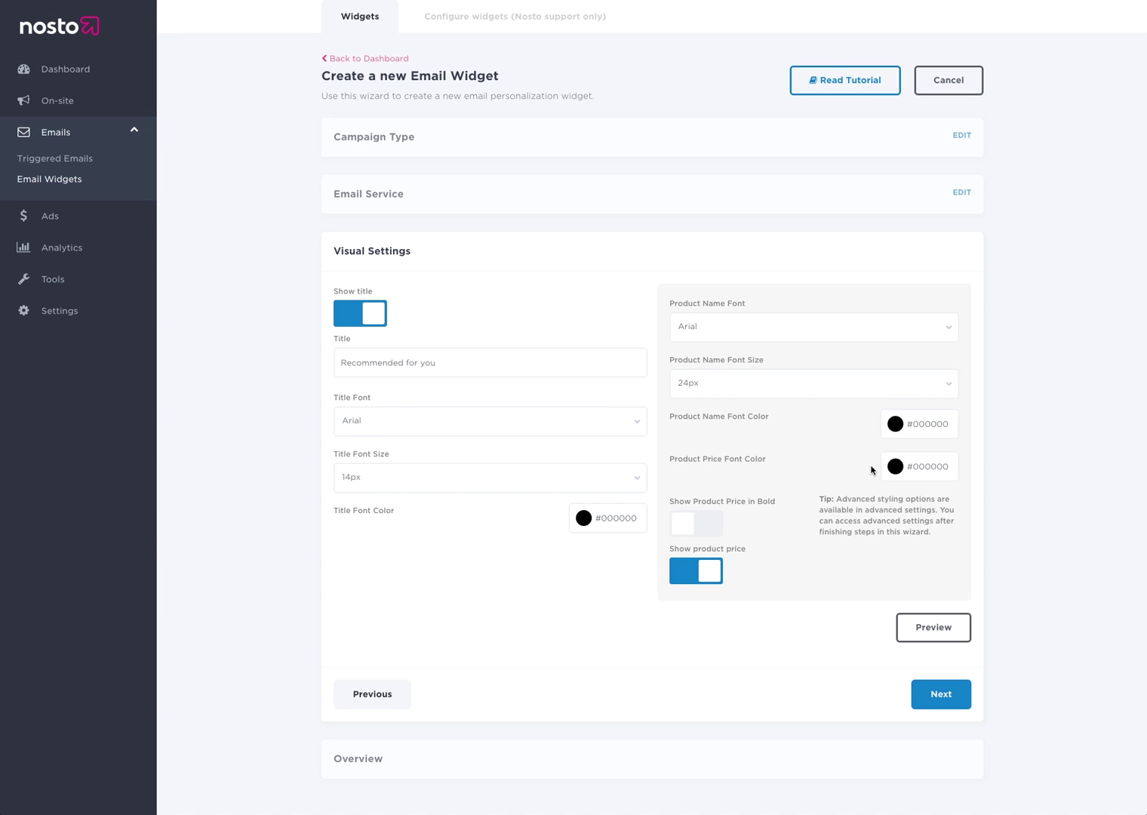
left_click(935, 467)
left_click(856, 528)
left_click(855, 526)
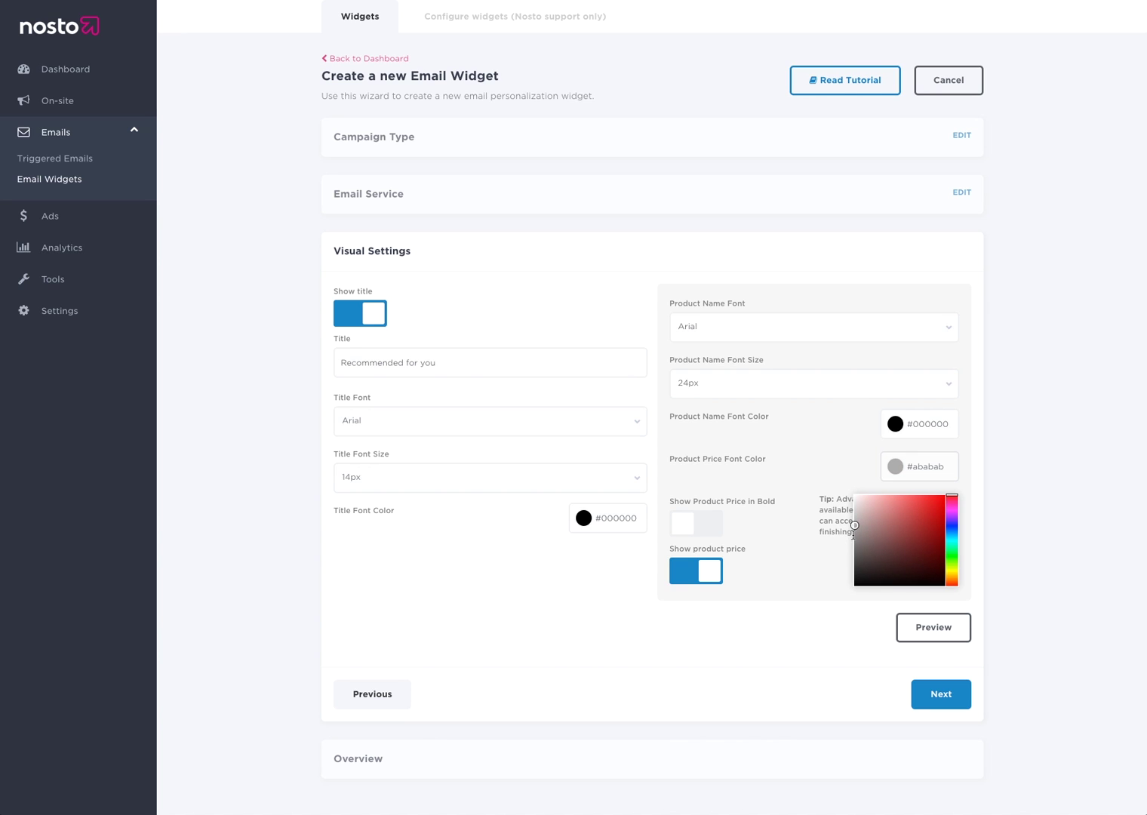
left_click(815, 475)
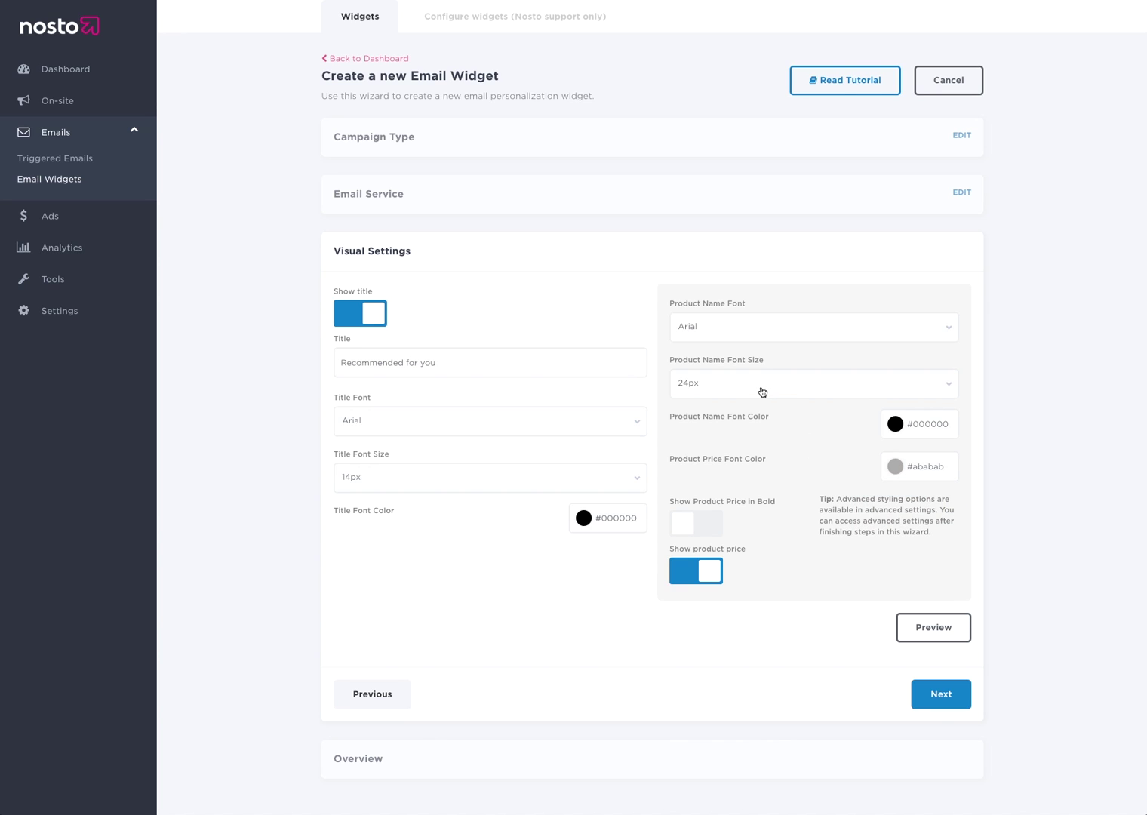
left_click(762, 392)
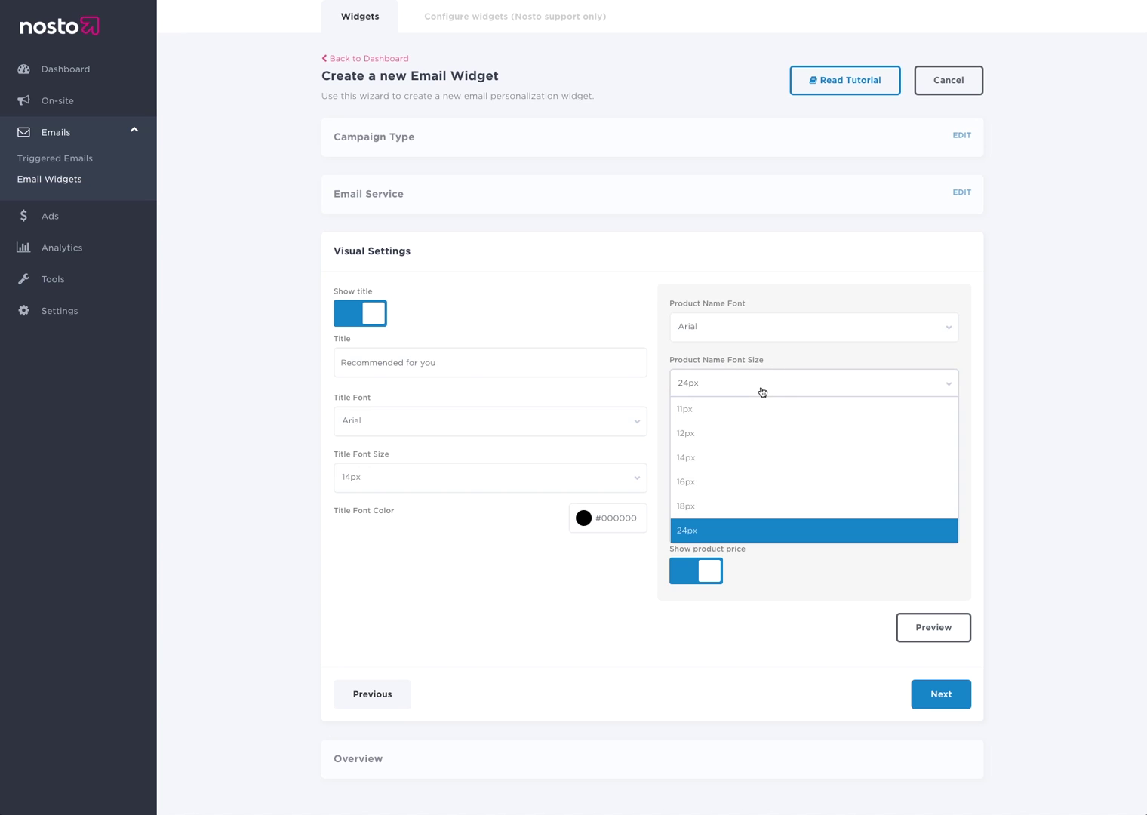
left_click(751, 506)
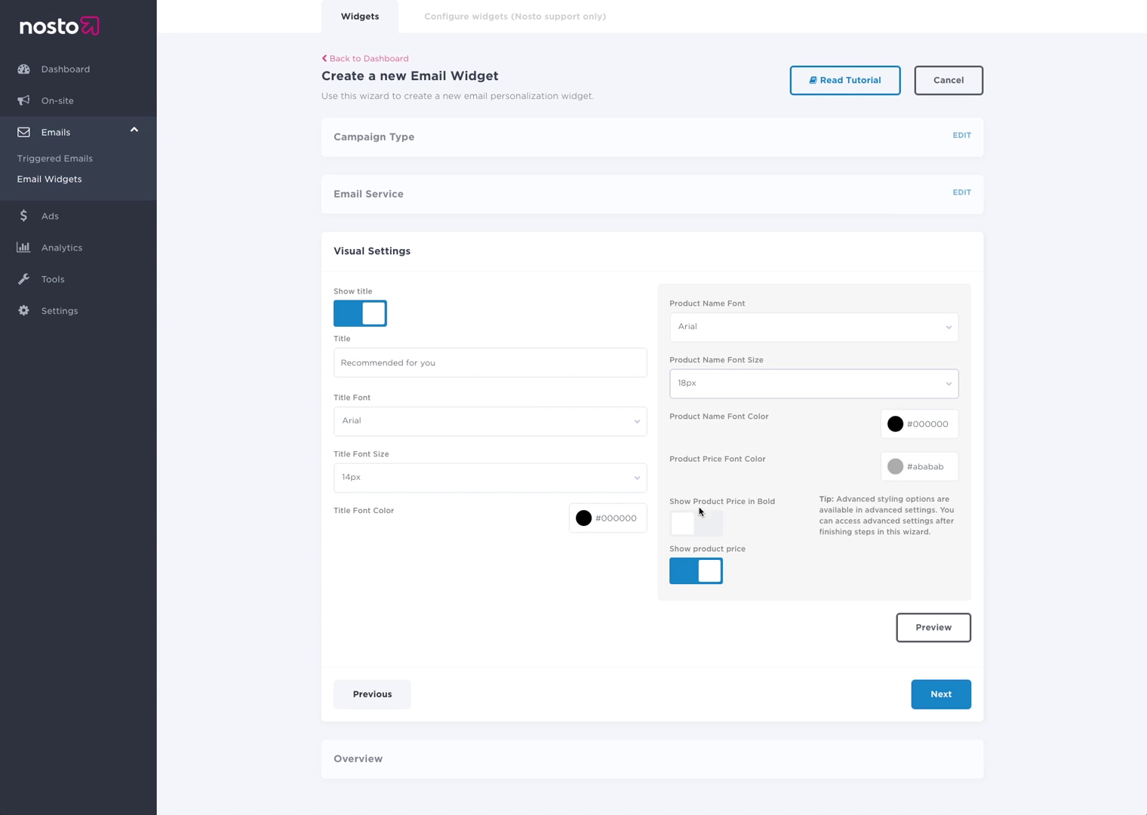
left_click(452, 551)
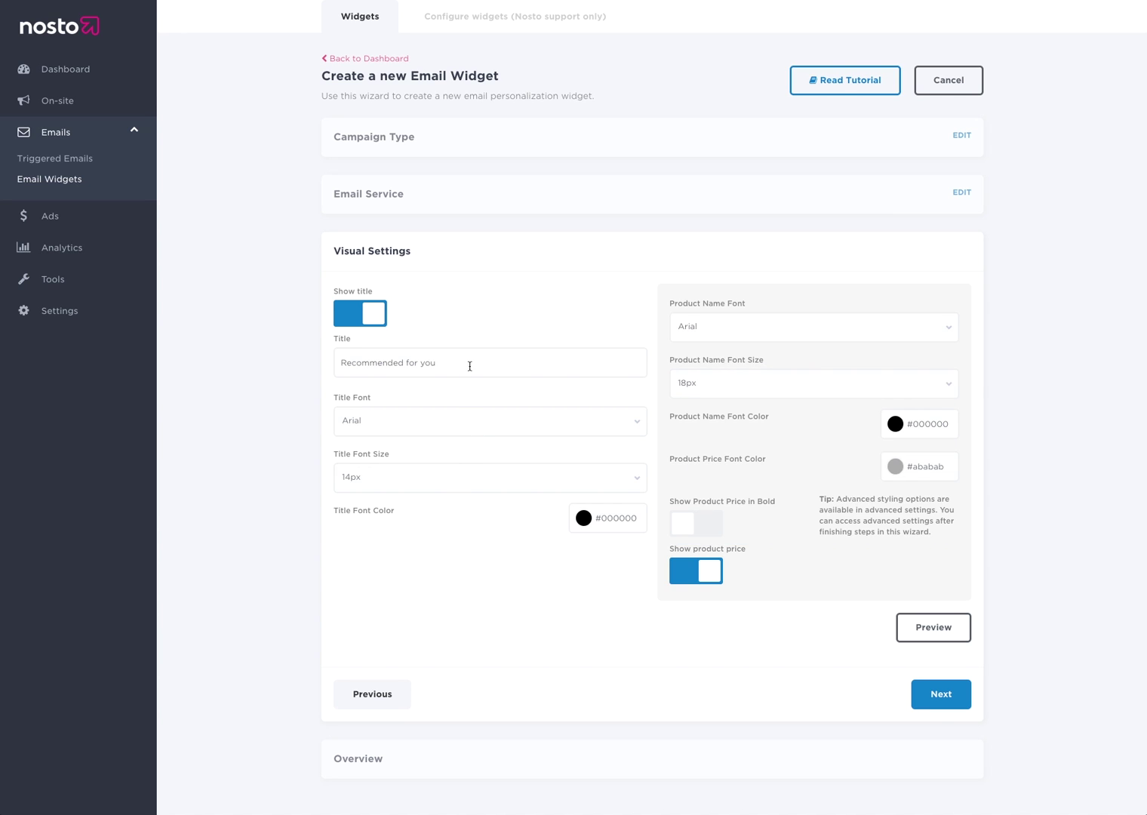
Change the widget title to 'For Smooth Riding'
left_click_drag(468, 363, 318, 361)
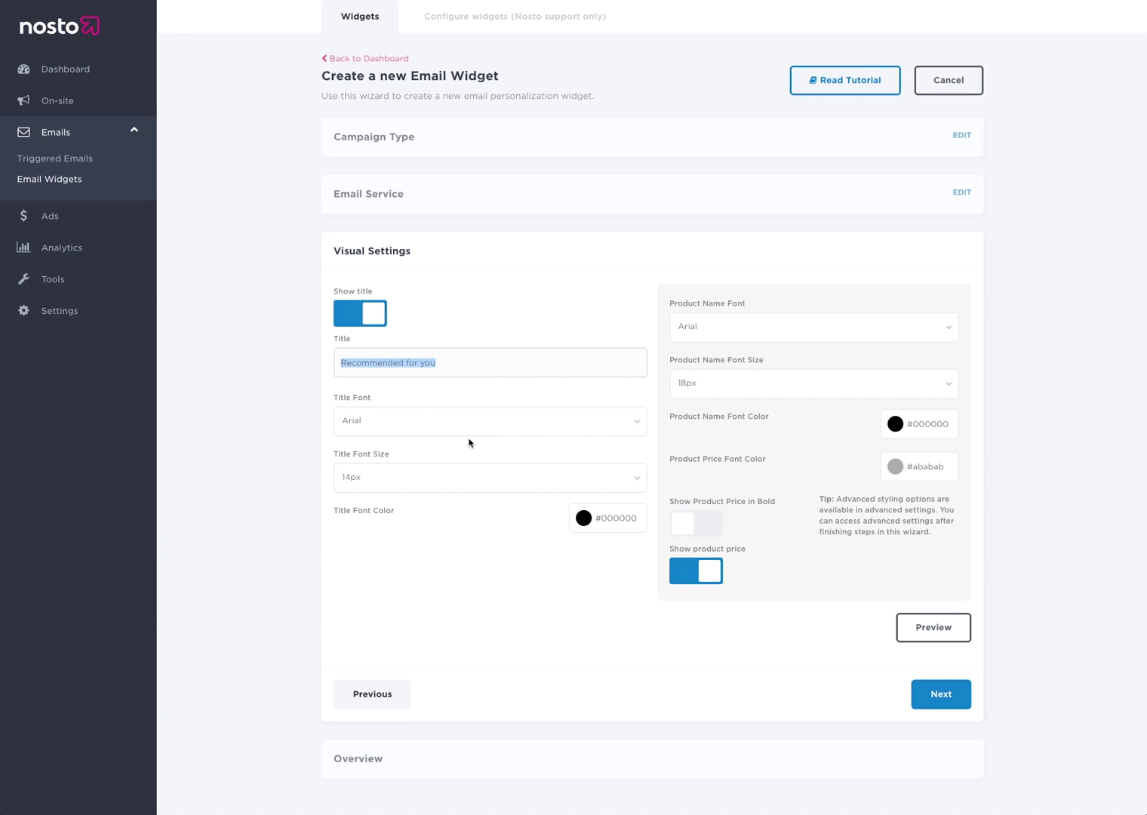
type("For Smooth Riding")
left_click(590, 571)
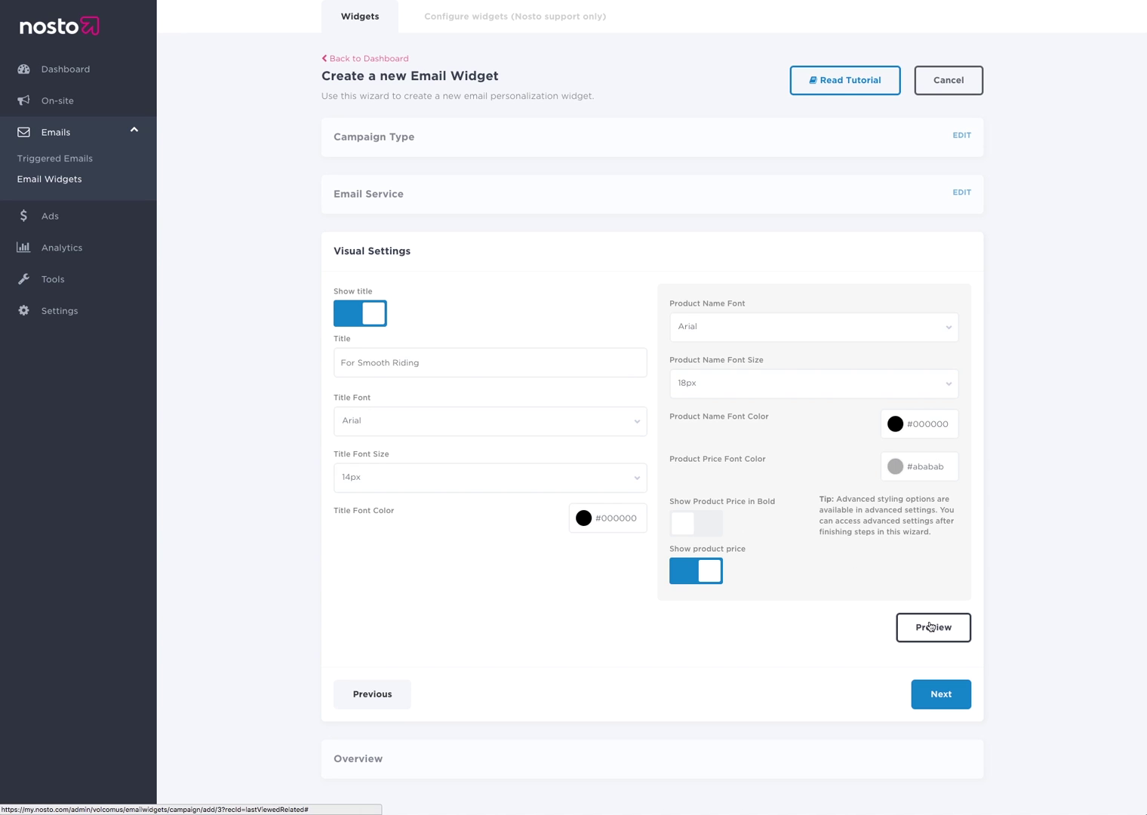
Preview the 'For Smooth Riding' widget with its four products, then close the preview
left_click(927, 631)
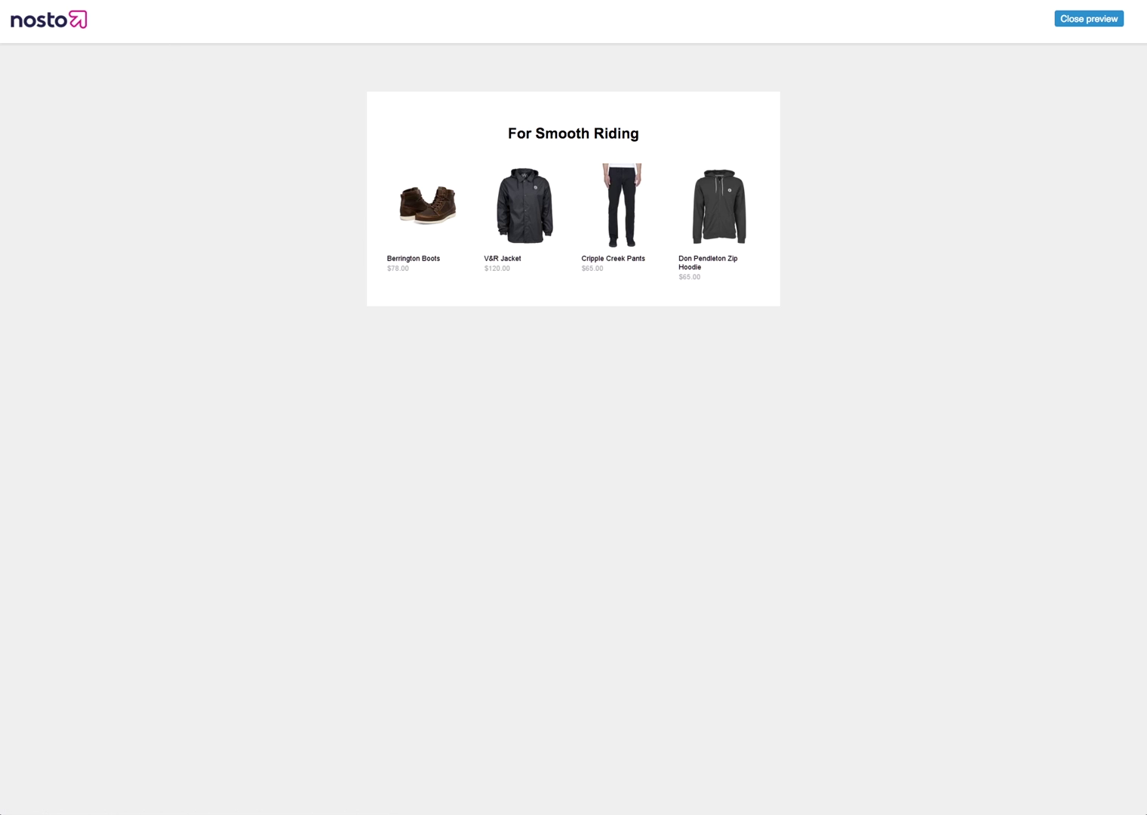
left_click(1089, 18)
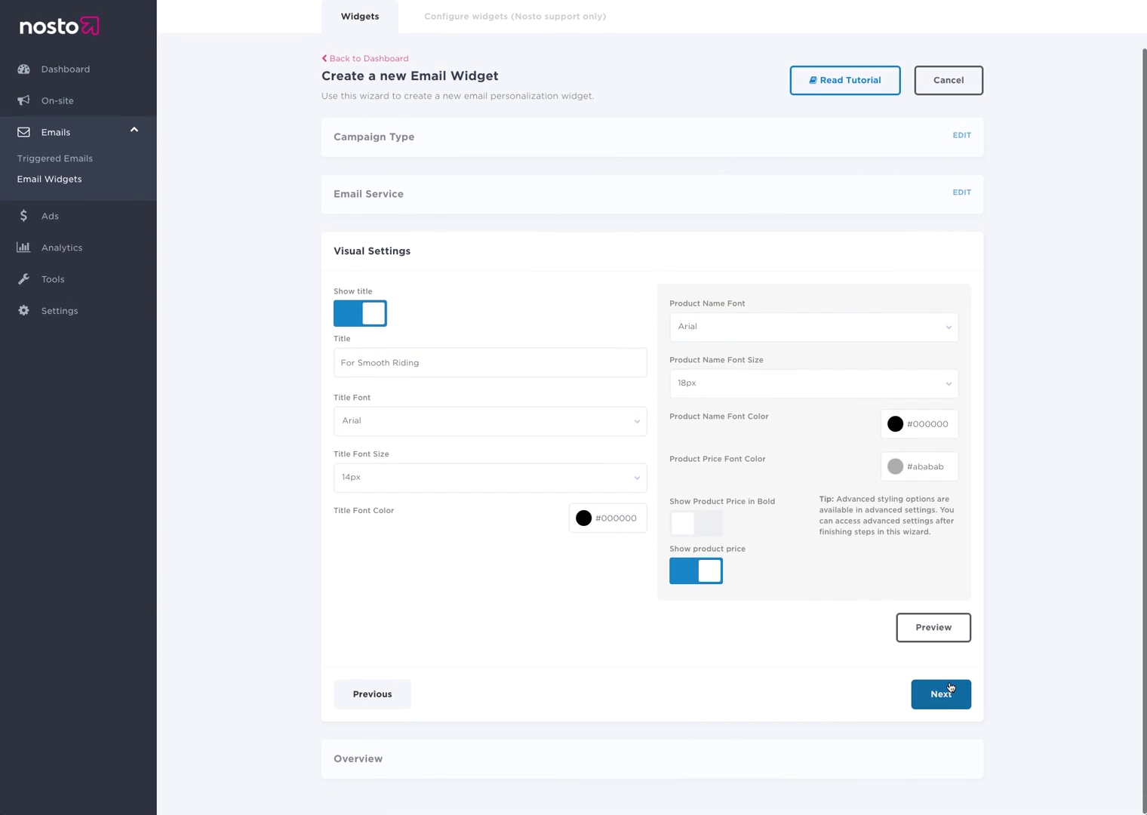
On the overview step, rename the widget campaign to 'Demo Widget'
left_click(943, 692)
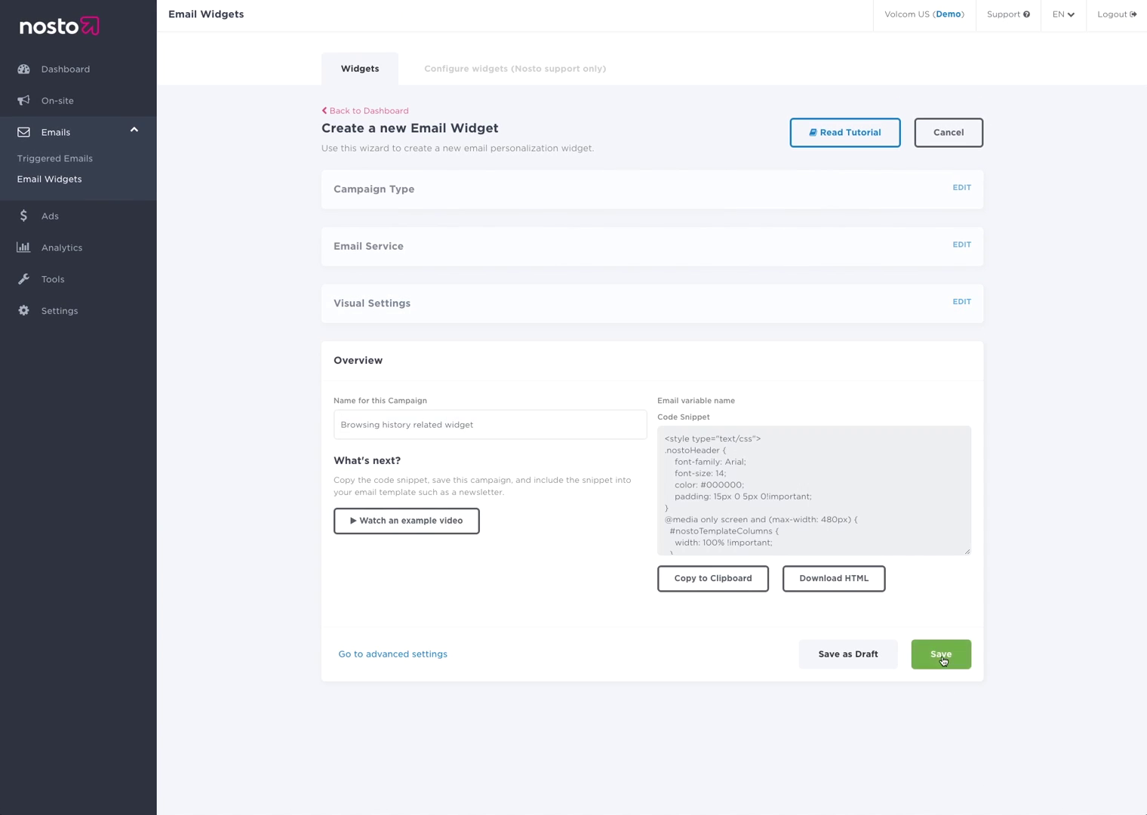
triple_click(523, 430)
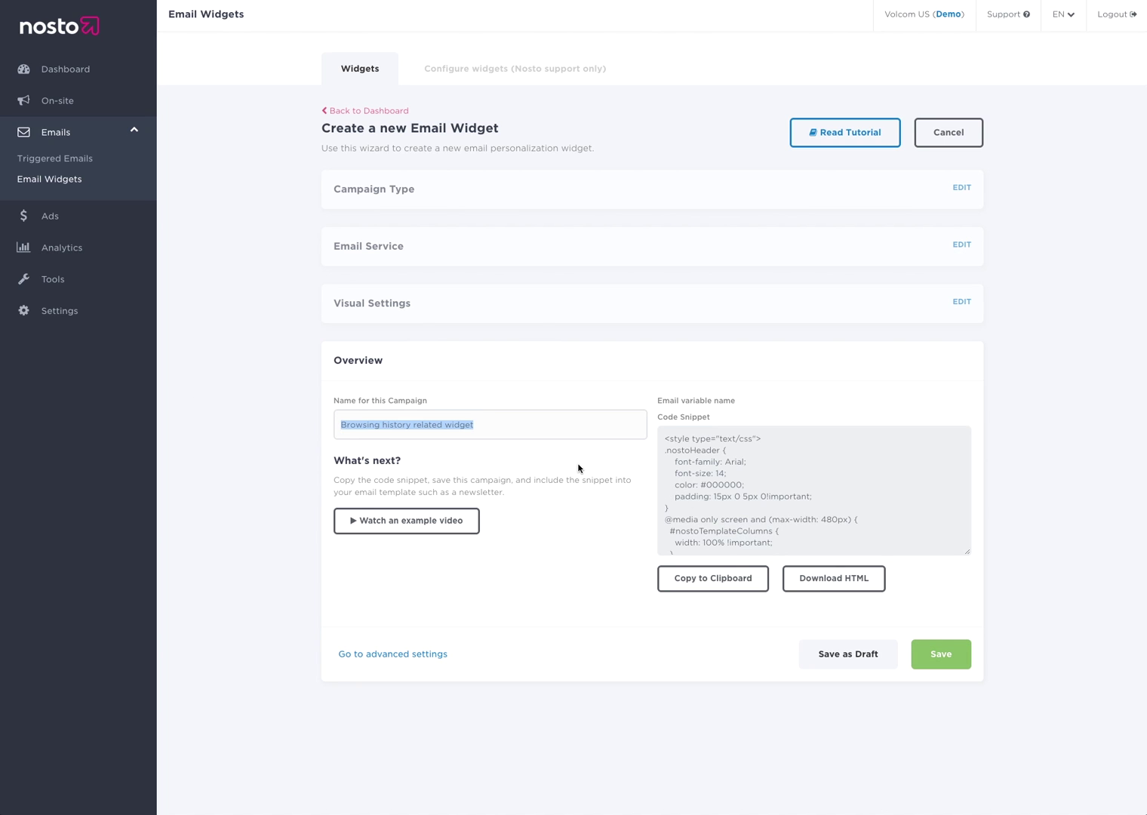
type("Demo Wi")
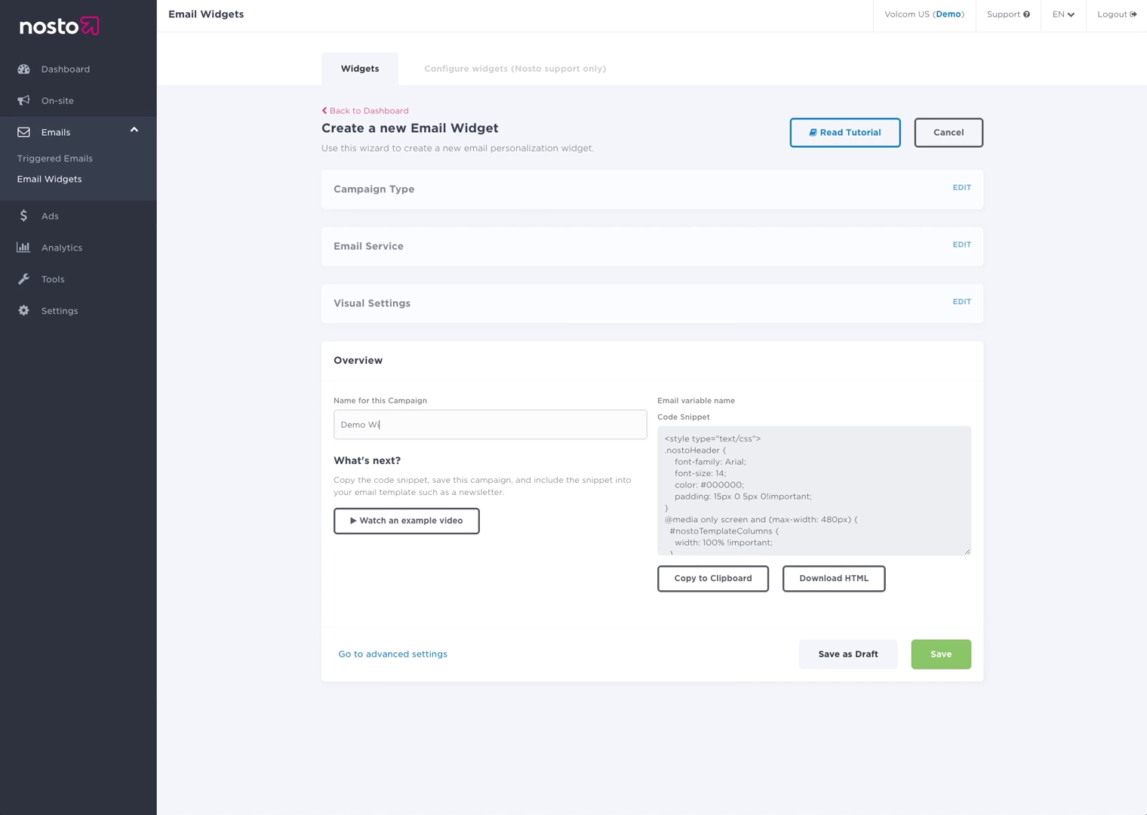
type("dget")
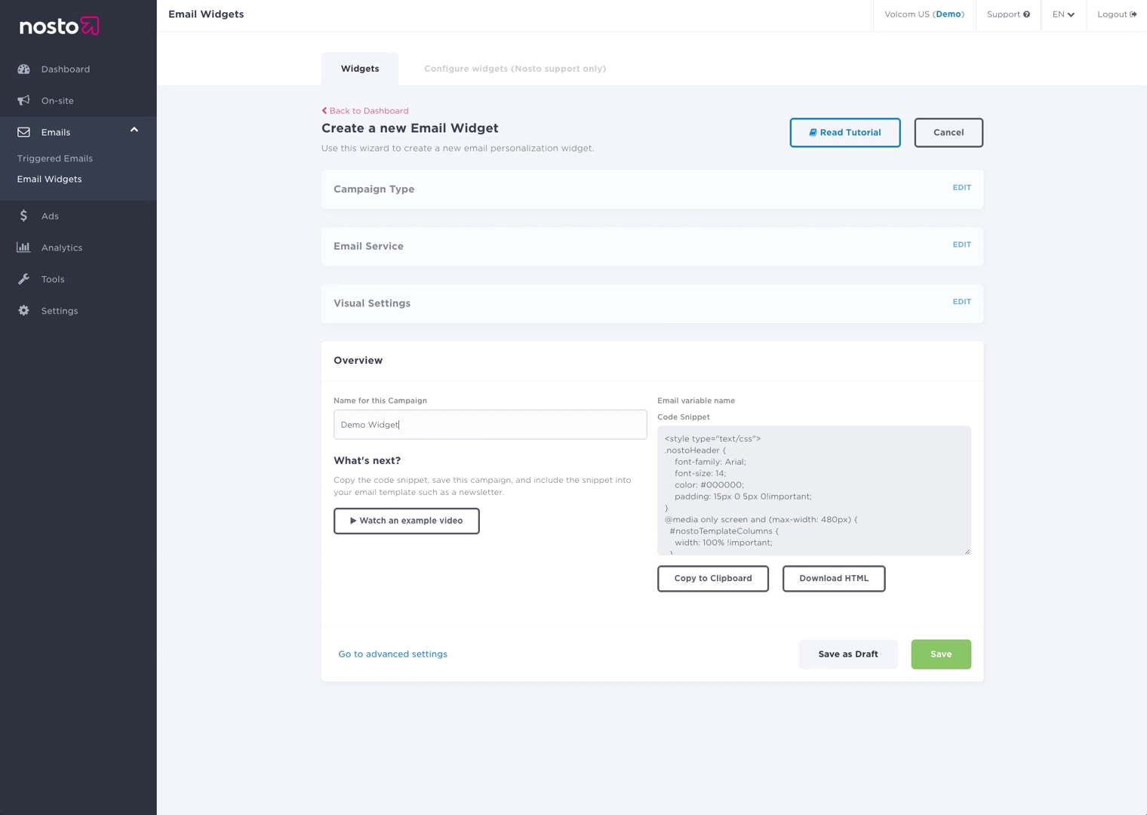
Download the widget HTML, copy the snippet to the clipboard, and save the widget
left_click(822, 582)
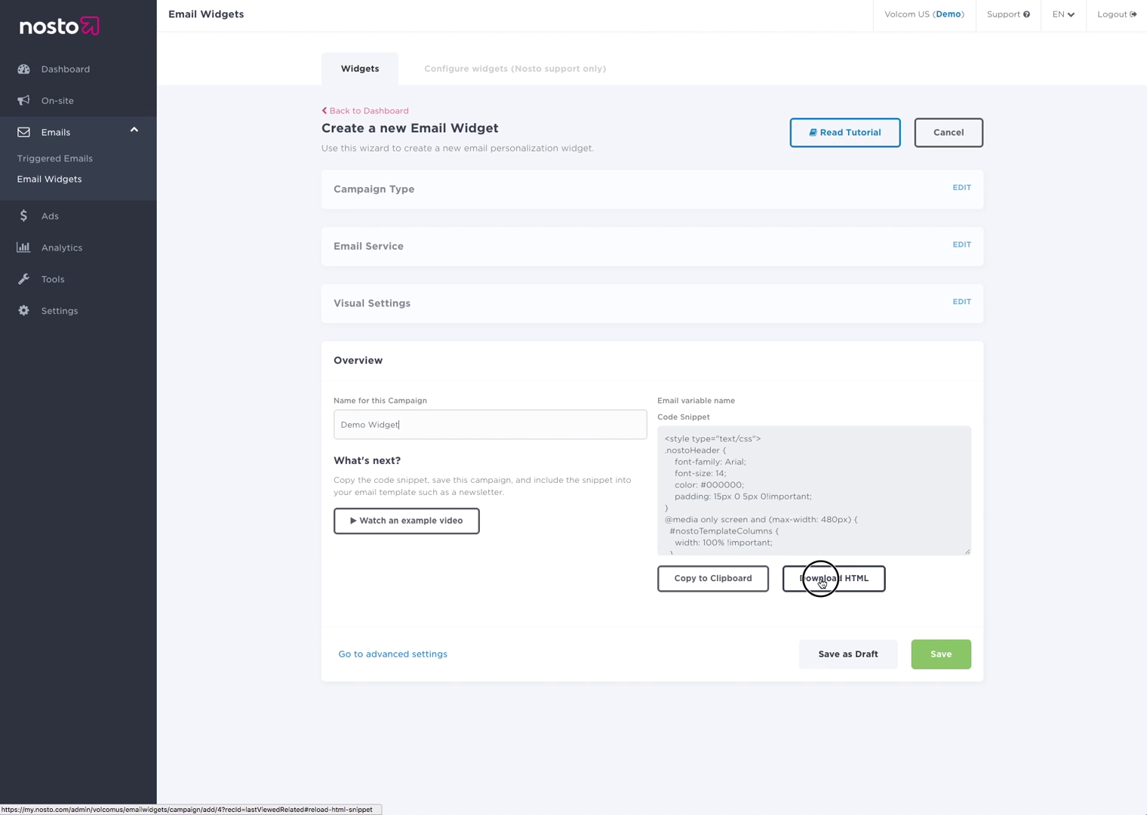
left_click(714, 583)
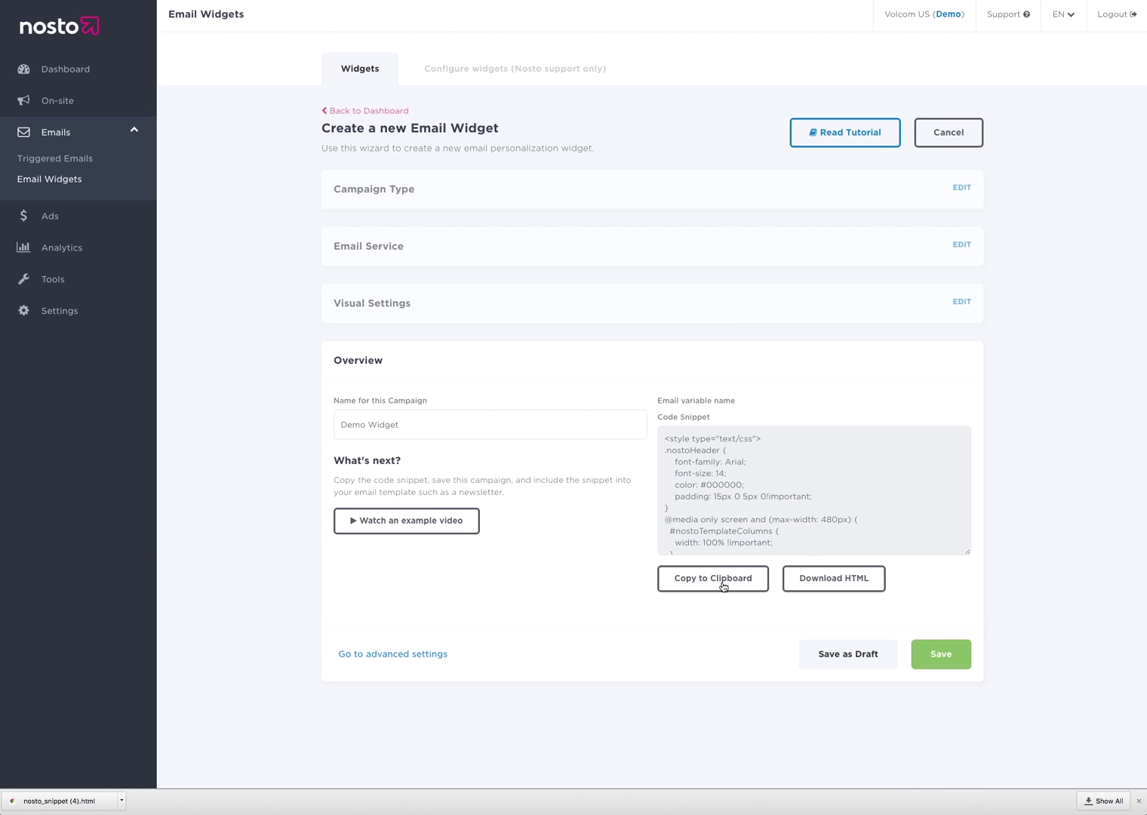
scroll(781, 538, "down", 3)
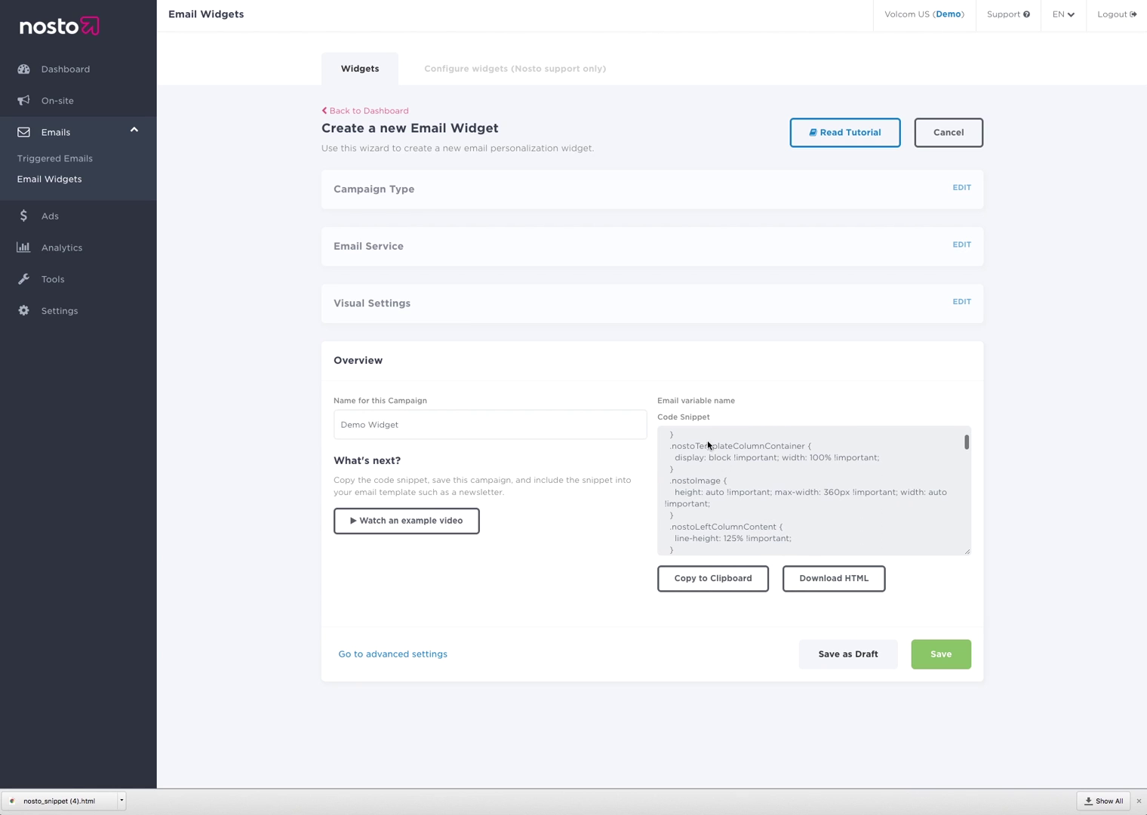
left_click(941, 659)
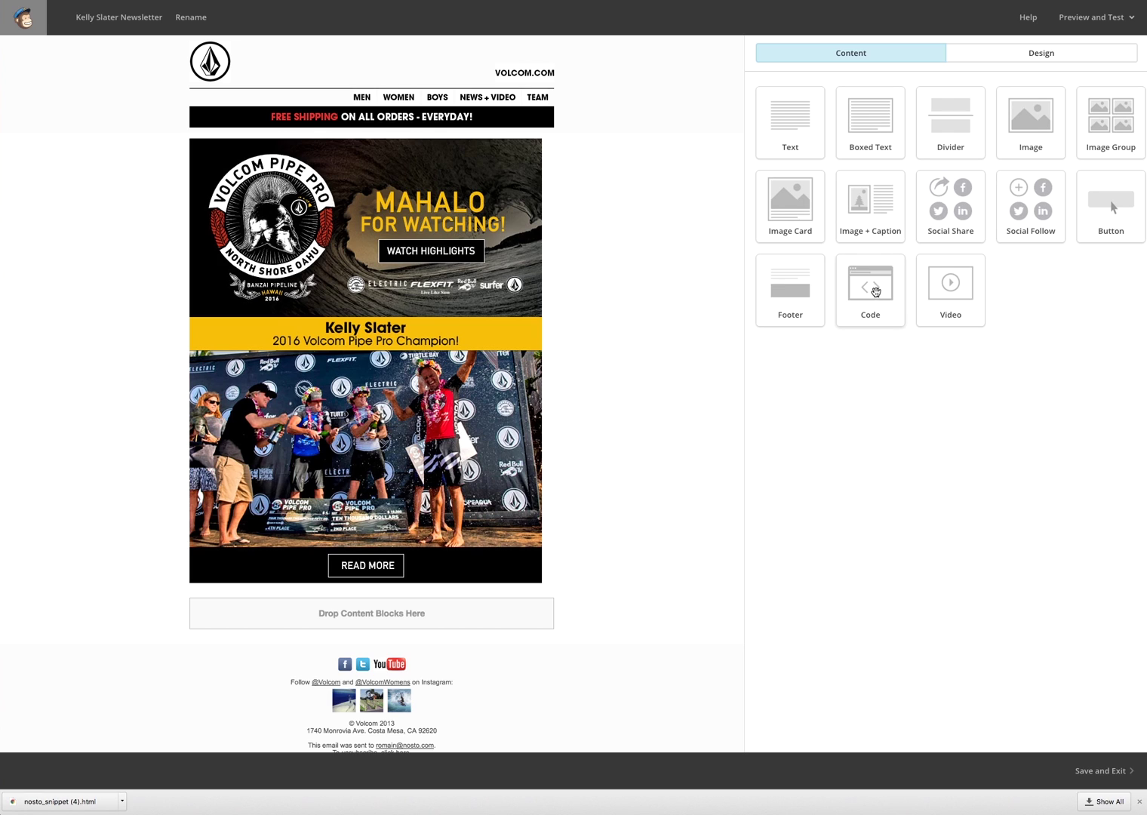
Drop a Code content block into the newsletter below the Kelly Slater article image
left_click_drag(875, 292, 399, 618)
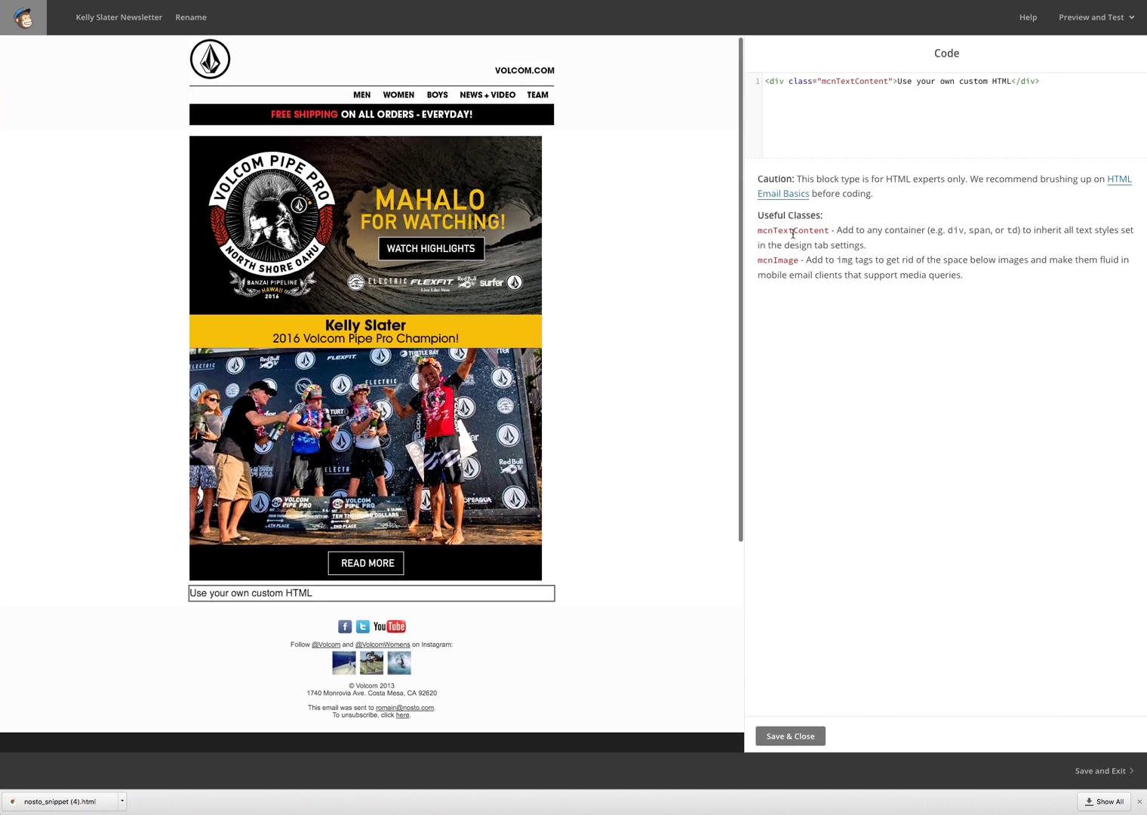
Replace the 'Use your own custom HTML' placeholder with the pasted Nosto 'For Smooth Riding' snippet
left_click(1033, 97)
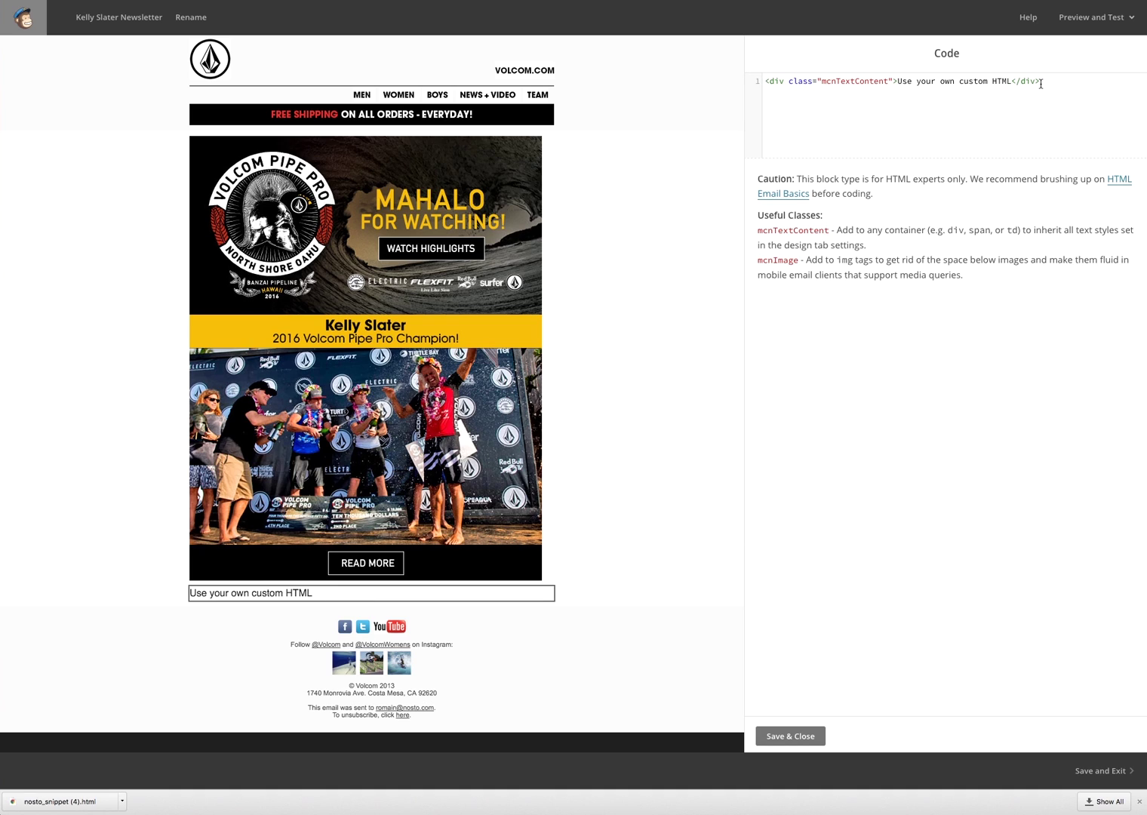
left_click(1044, 81)
left_click_drag(1044, 81, 763, 80)
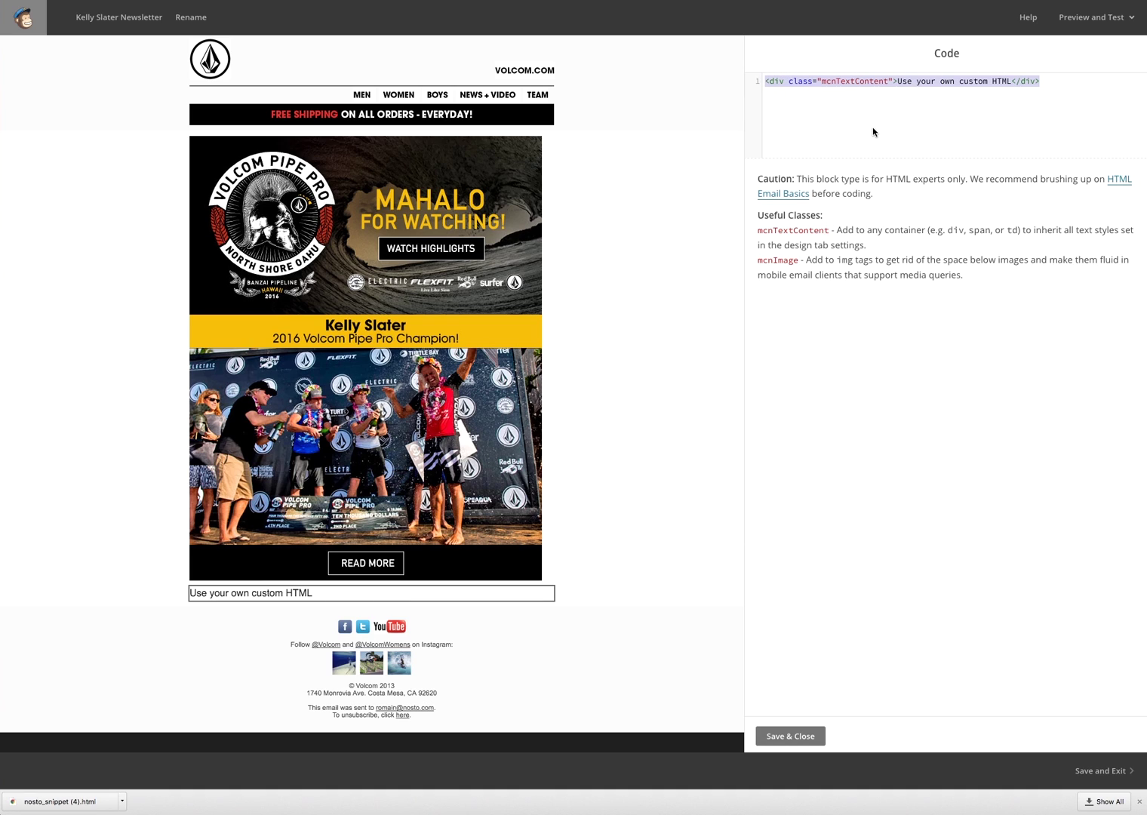
key("ctrl+v")
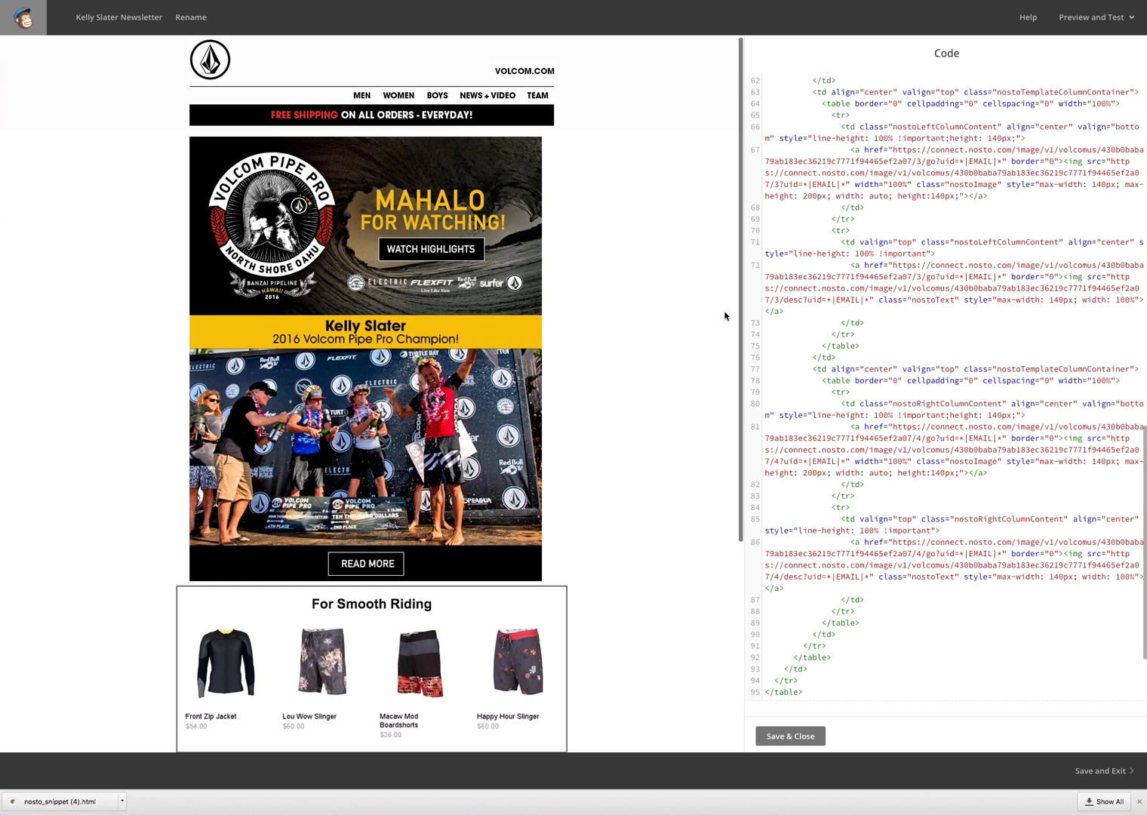
scroll(658, 413, "down", 2)
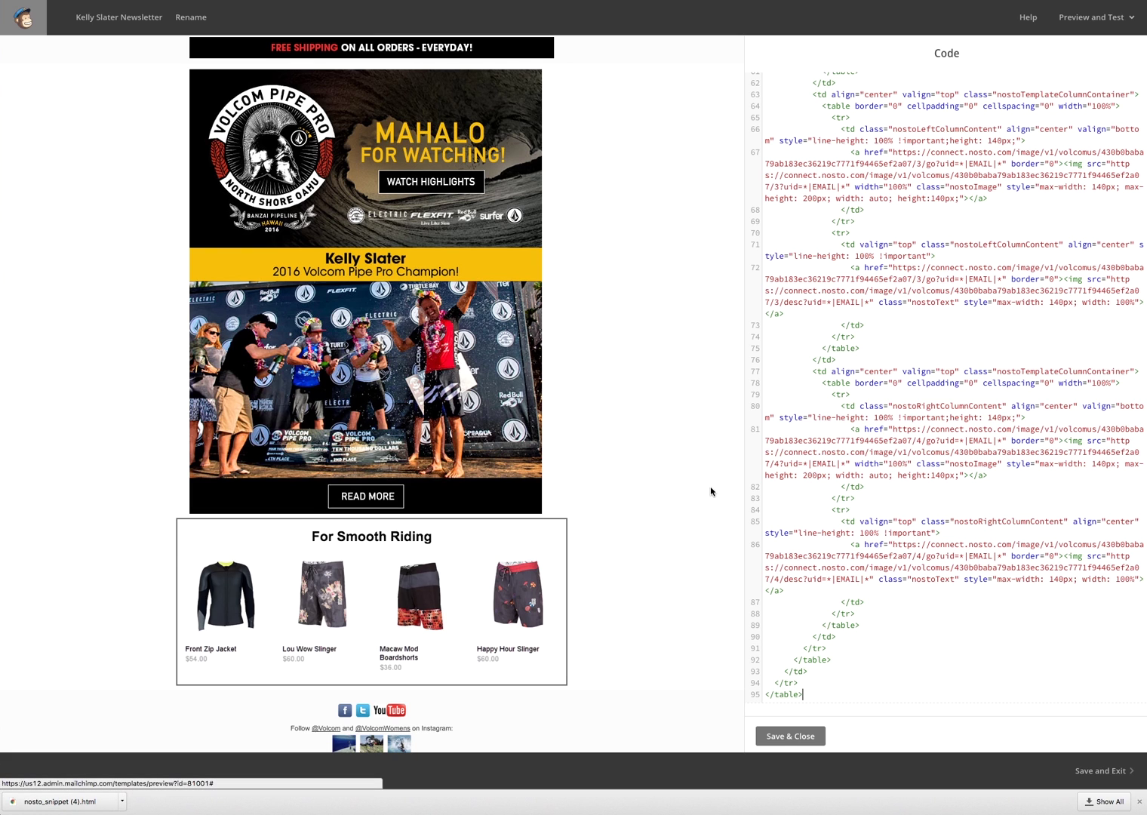
scroll(927, 361, "up", 3)
scroll(926, 361, "up", 2)
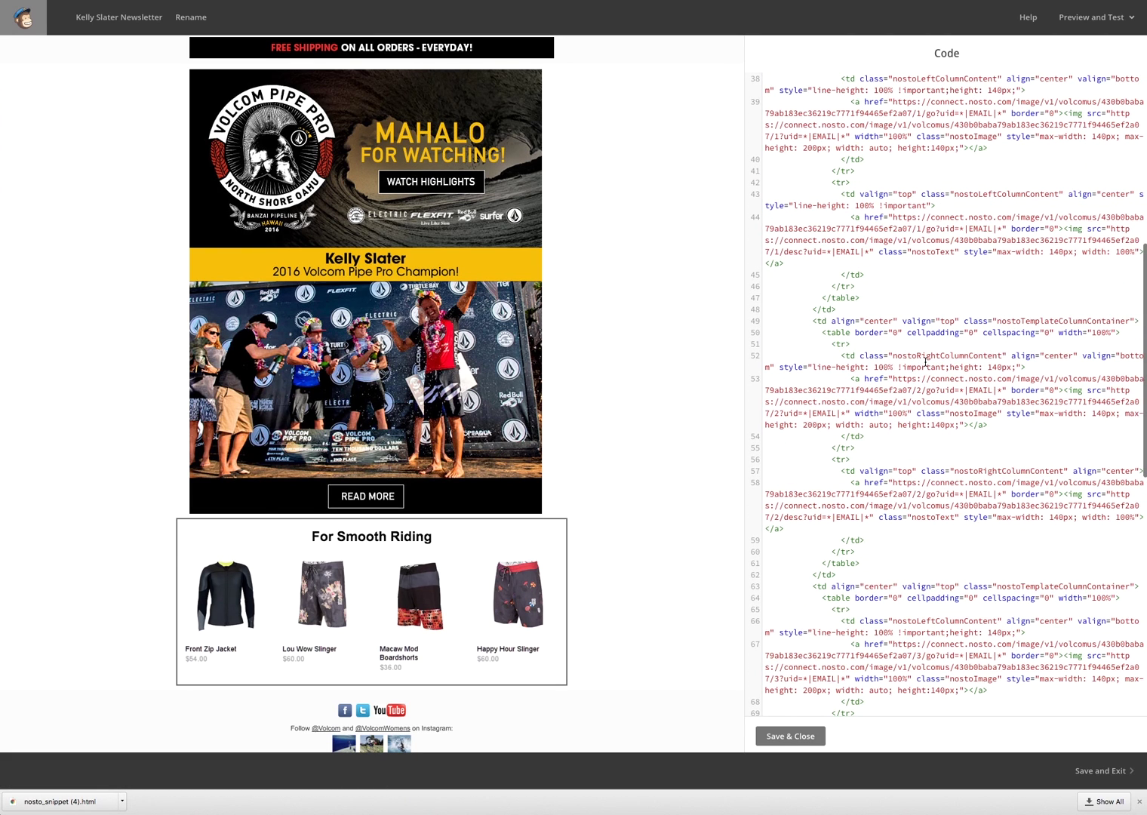
scroll(926, 361, "up", 1)
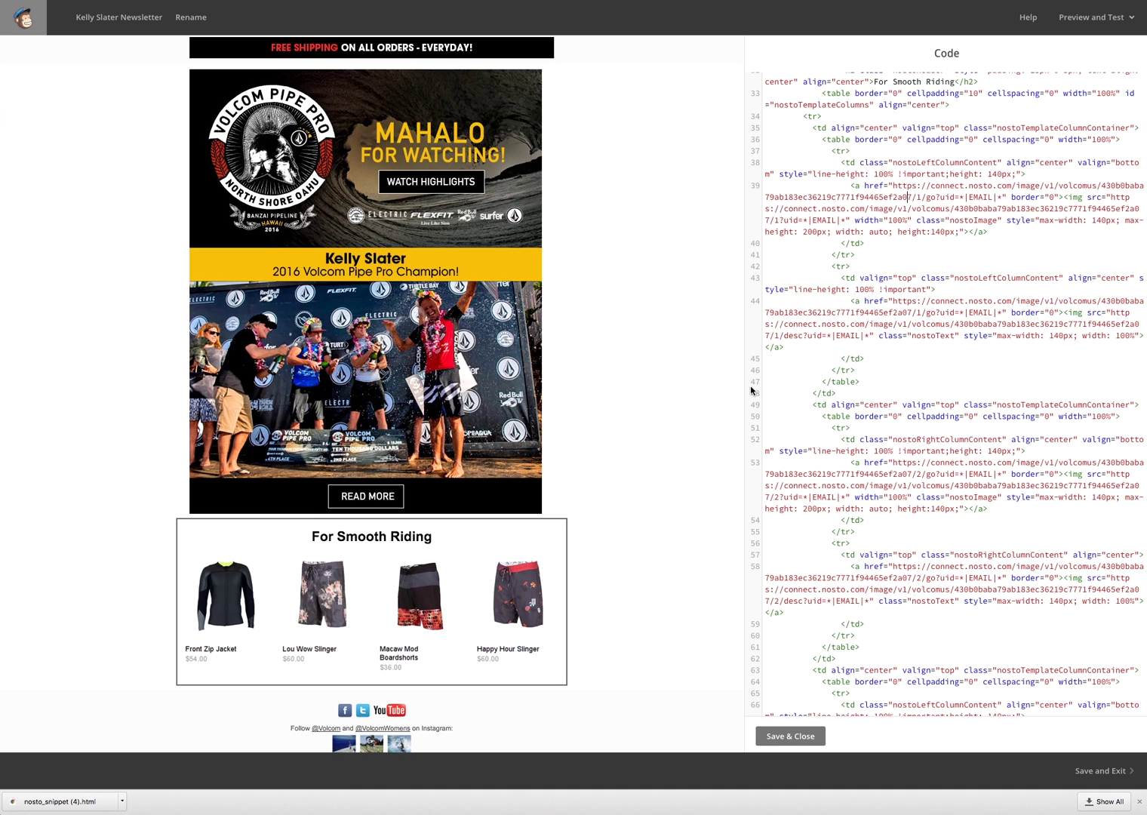
mouse_move(544, 633)
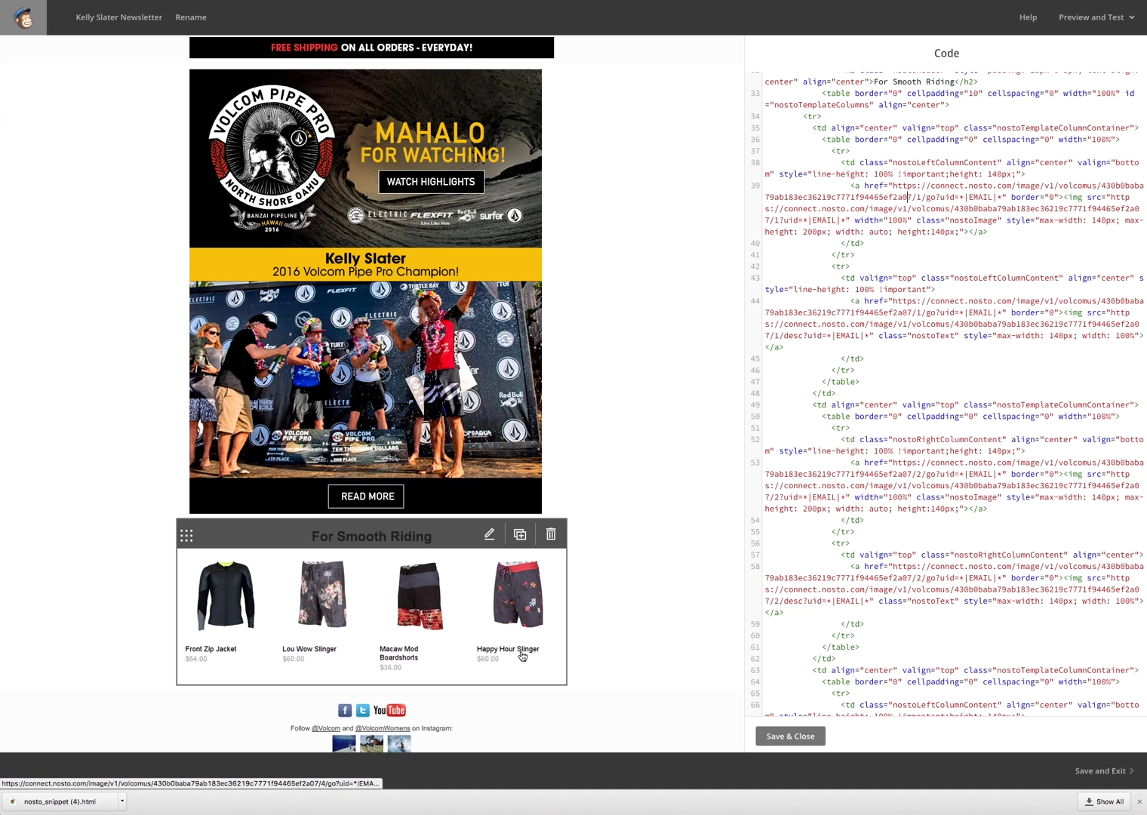